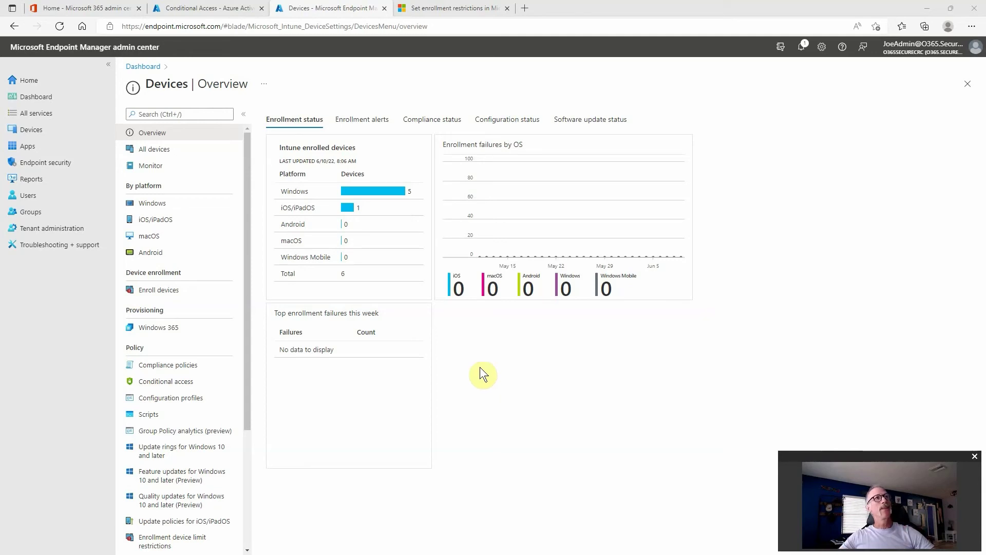
Step: On the Conditional Access tab, open the Policies page and show the New policy options
click(205, 10)
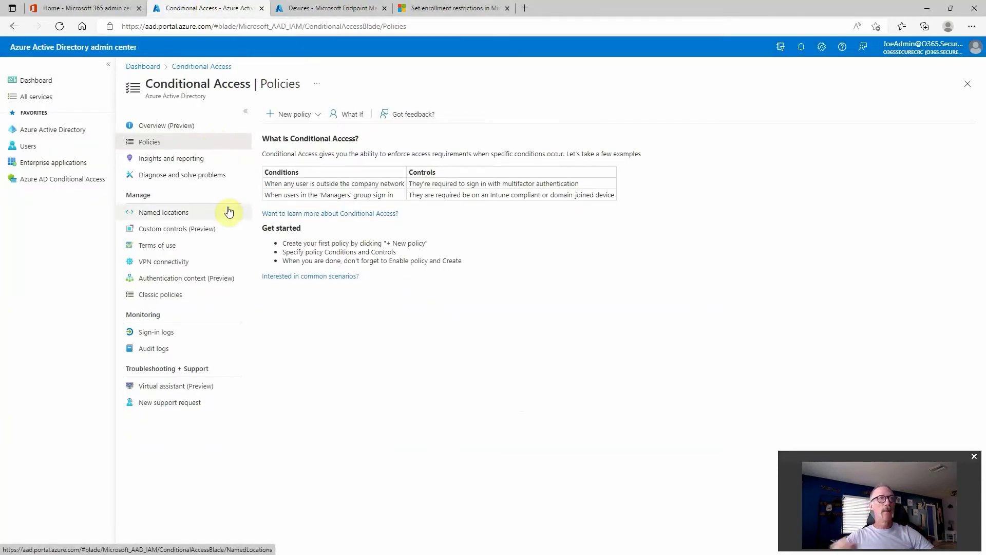
click(41, 180)
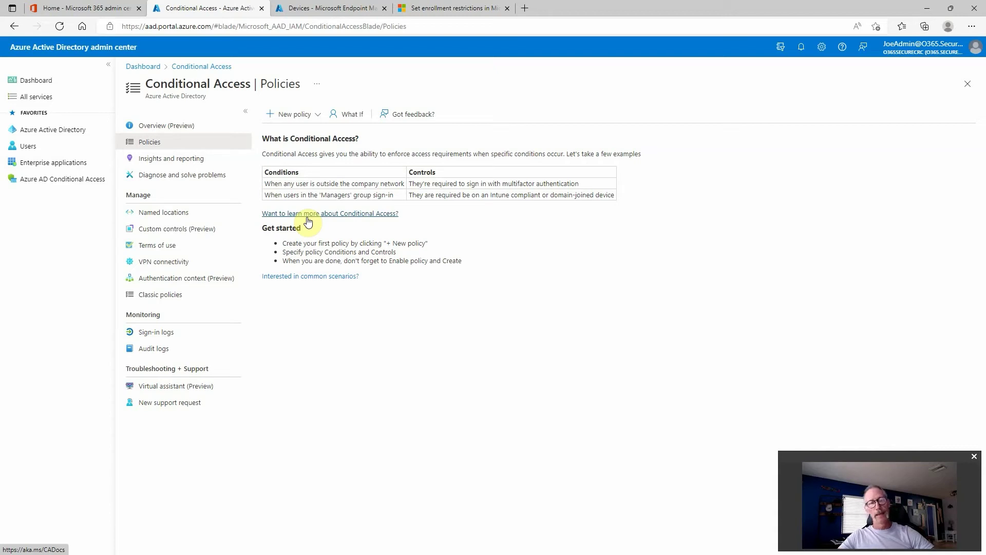
click(295, 115)
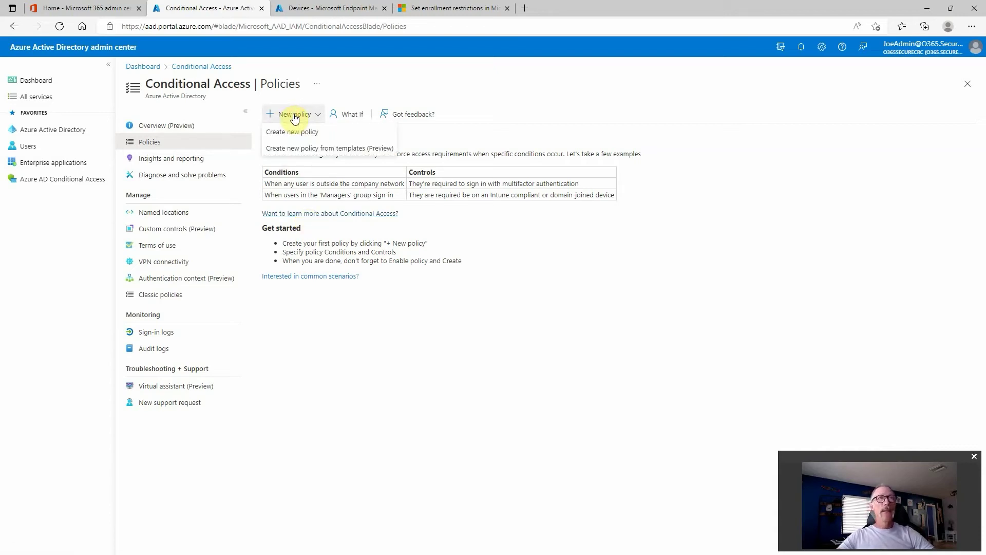
Step: Start a blank Conditional Access policy named 'Block Personal Windows Devices'
click(290, 133)
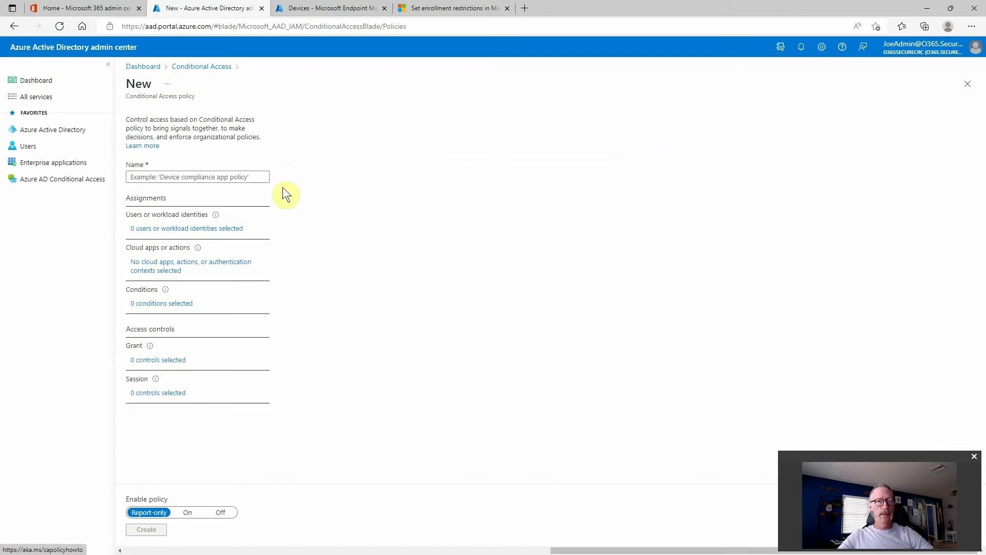
click(185, 180)
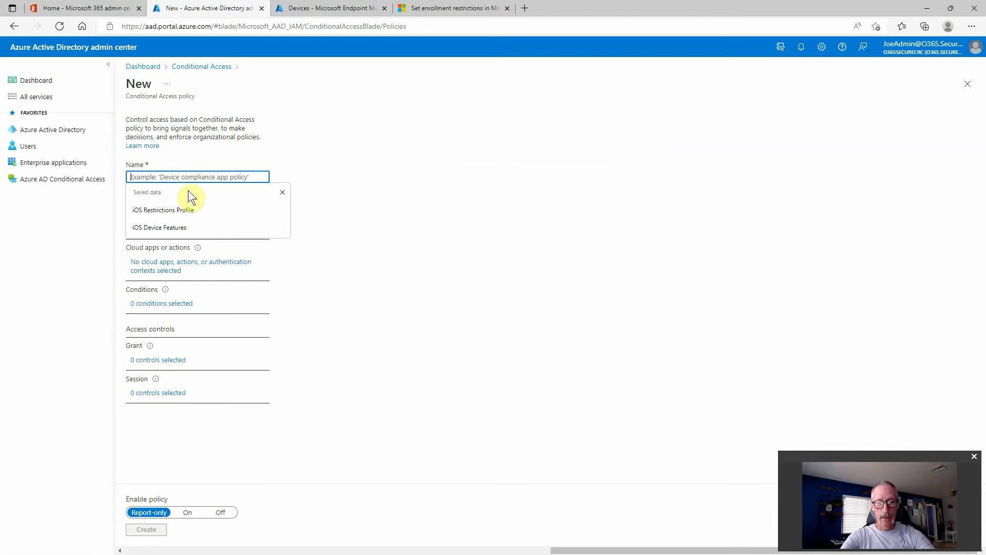
text(Block Personal Windo)
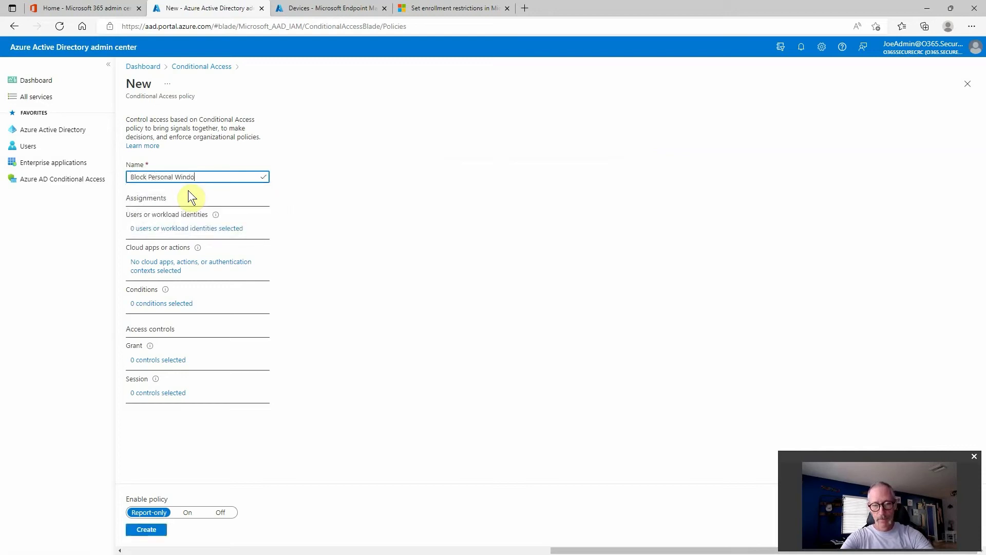
text(ws Devices)
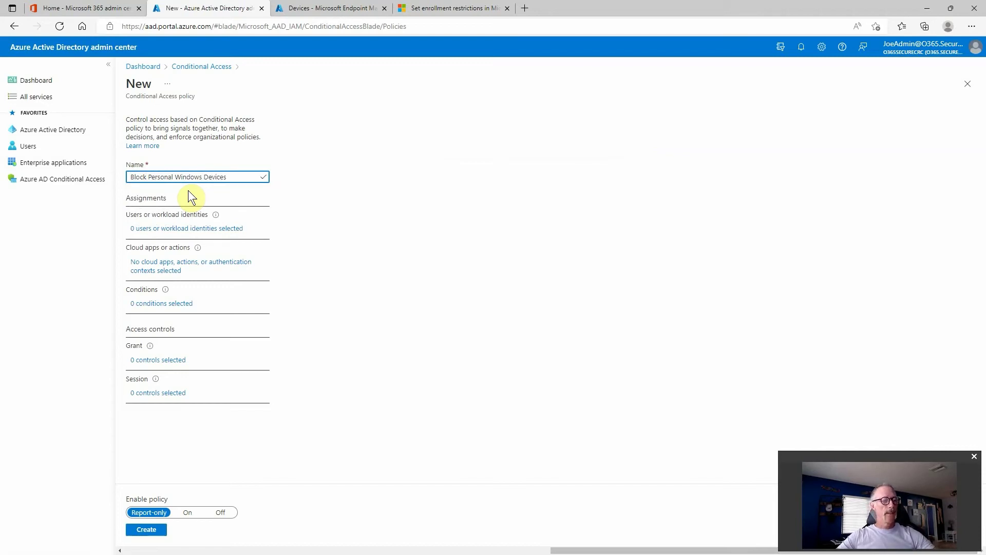
Step: Target the policy at All users and All cloud apps, then show its conditions
click(181, 233)
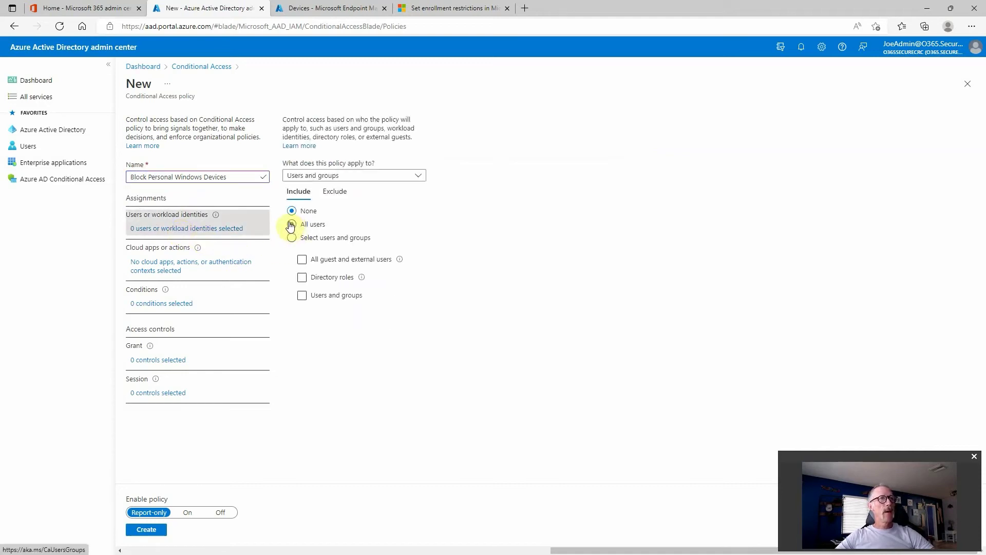
click(292, 225)
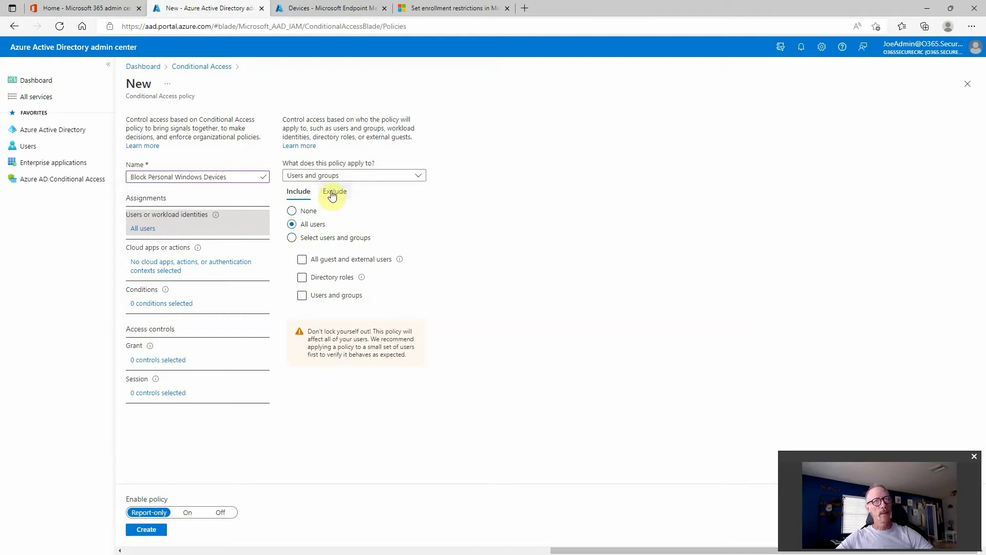
click(174, 268)
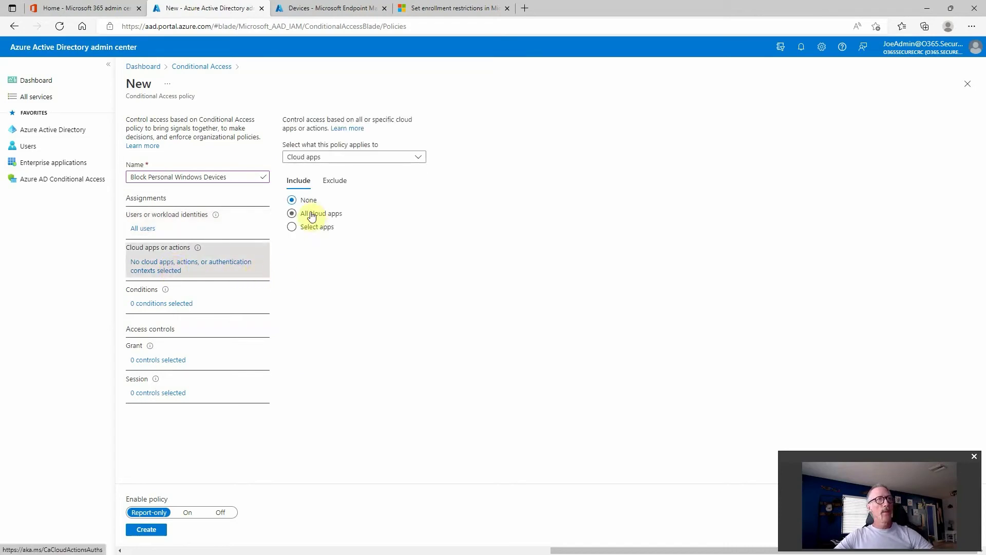
click(311, 214)
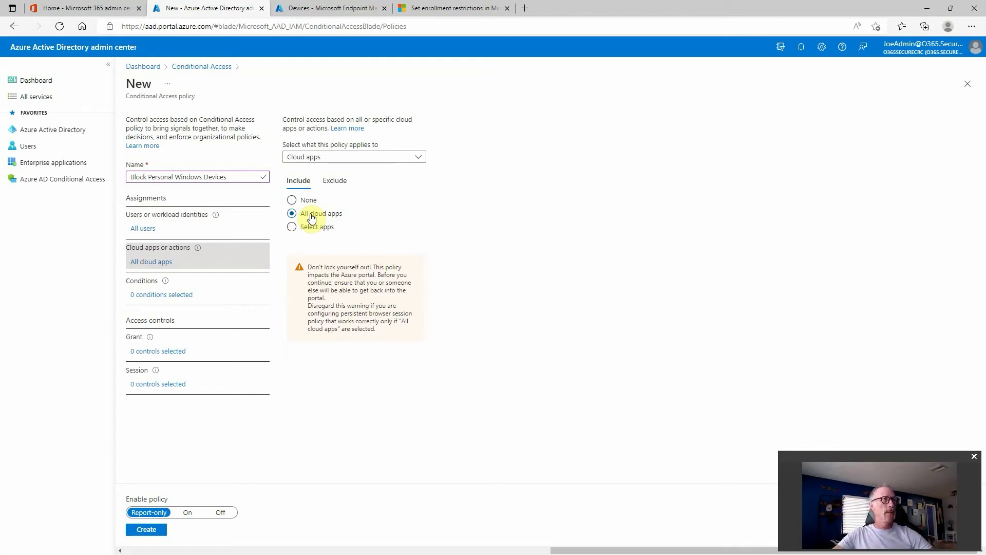
click(152, 295)
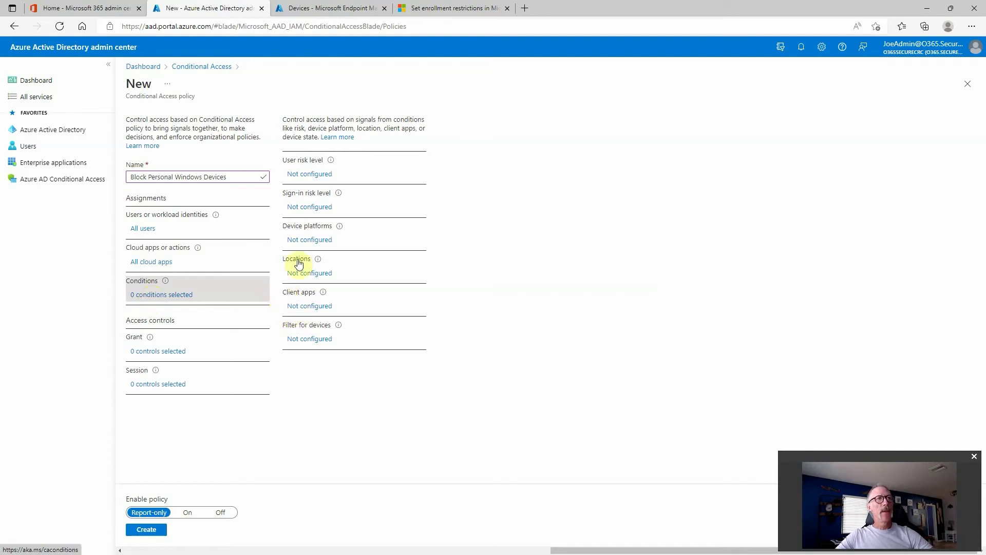
Step: Enable the Device platforms condition with only Windows included
click(296, 242)
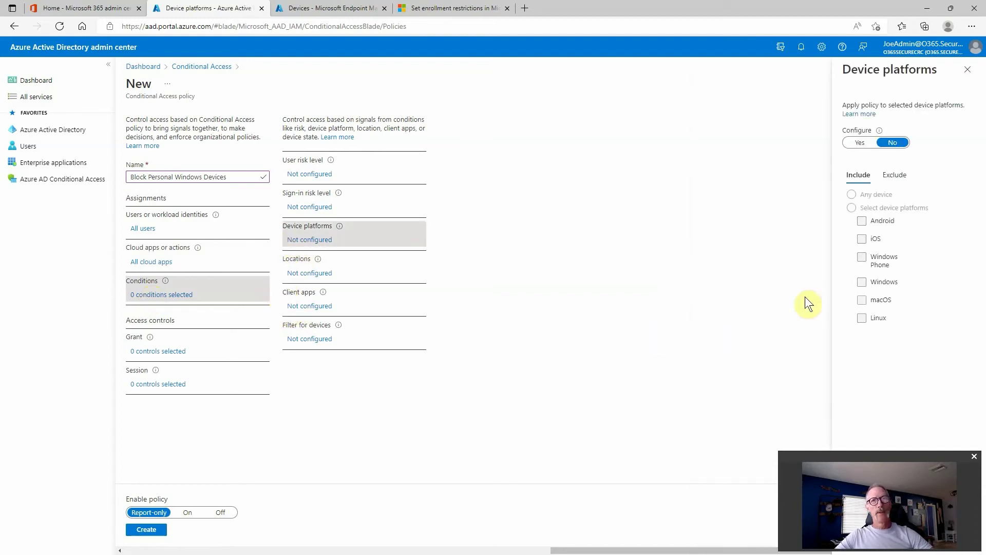
click(859, 142)
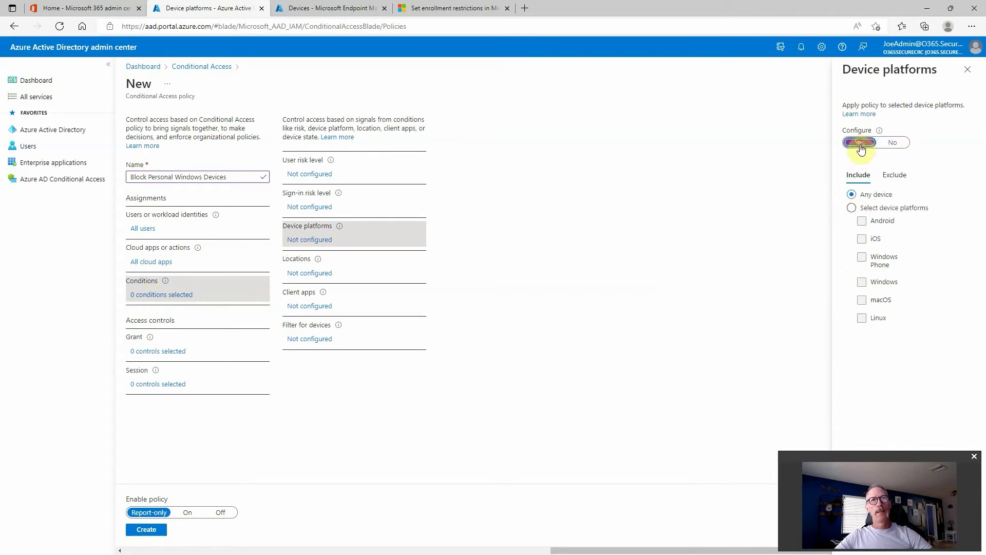
click(852, 209)
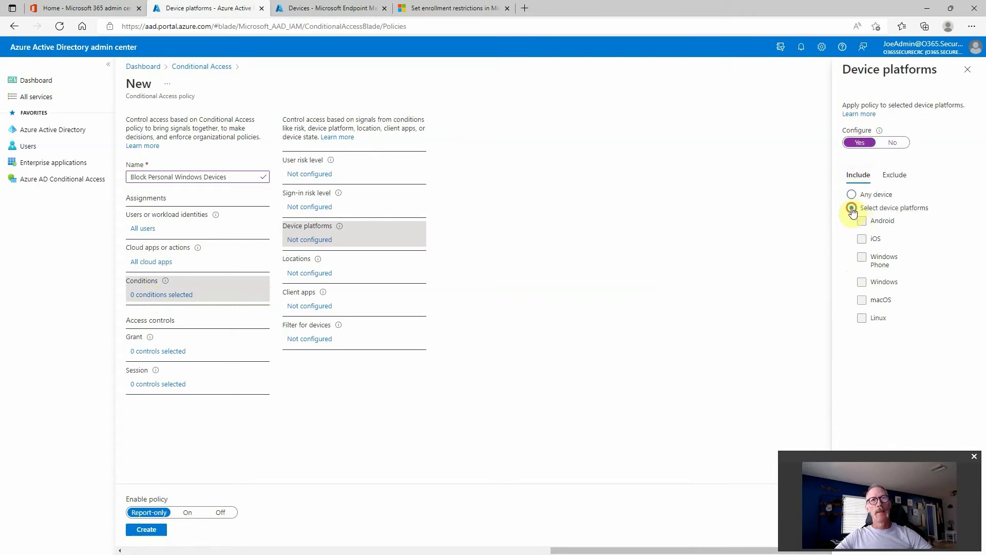
click(862, 282)
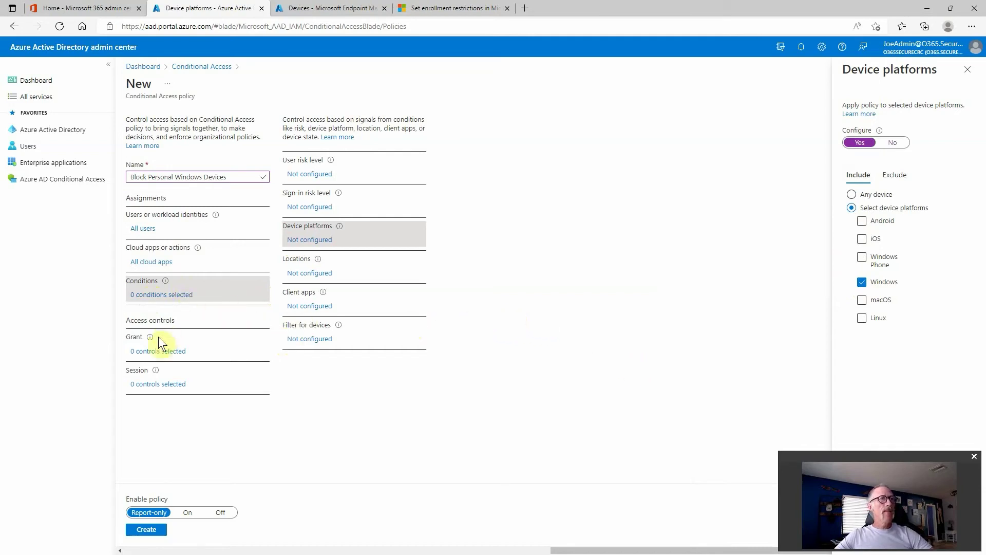
click(154, 352)
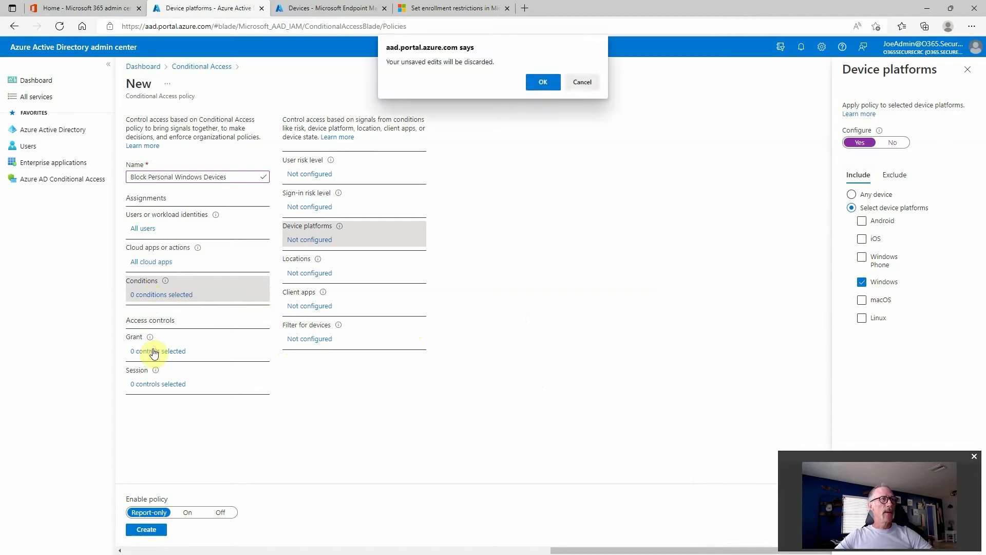
click(582, 82)
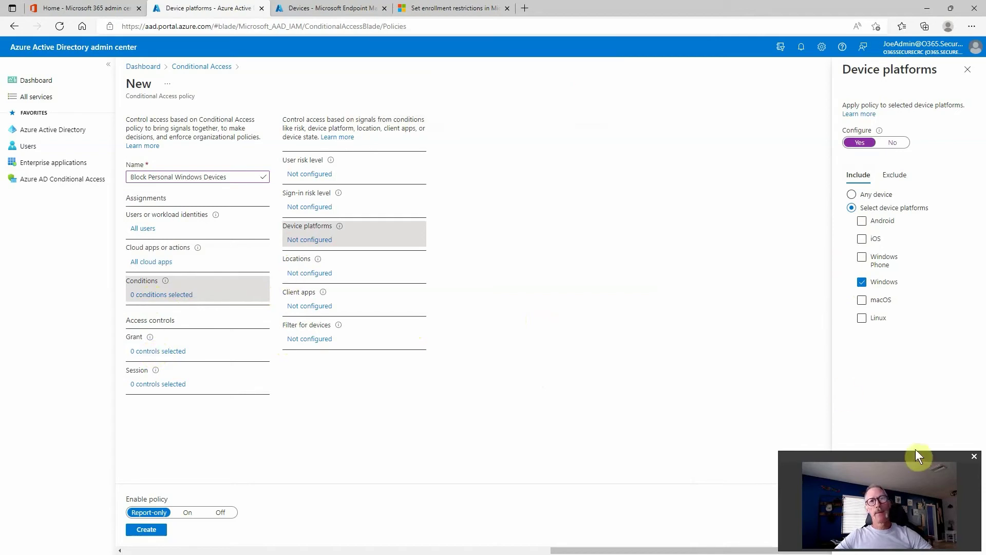
drag(906, 456, 763, 457)
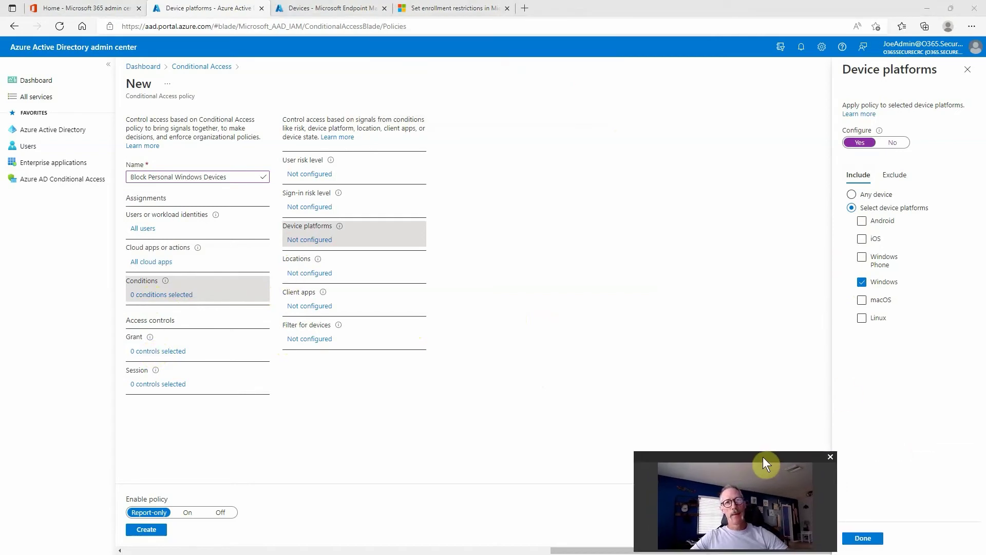
click(863, 538)
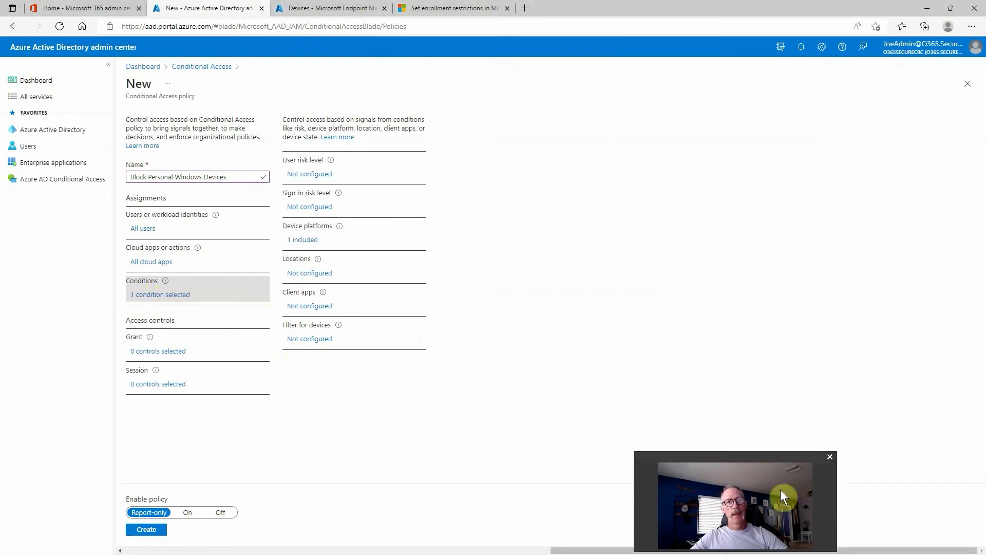
Step: In Grant controls, require compliant devices and Hybrid Azure AD joined devices
drag(757, 453, 799, 455)
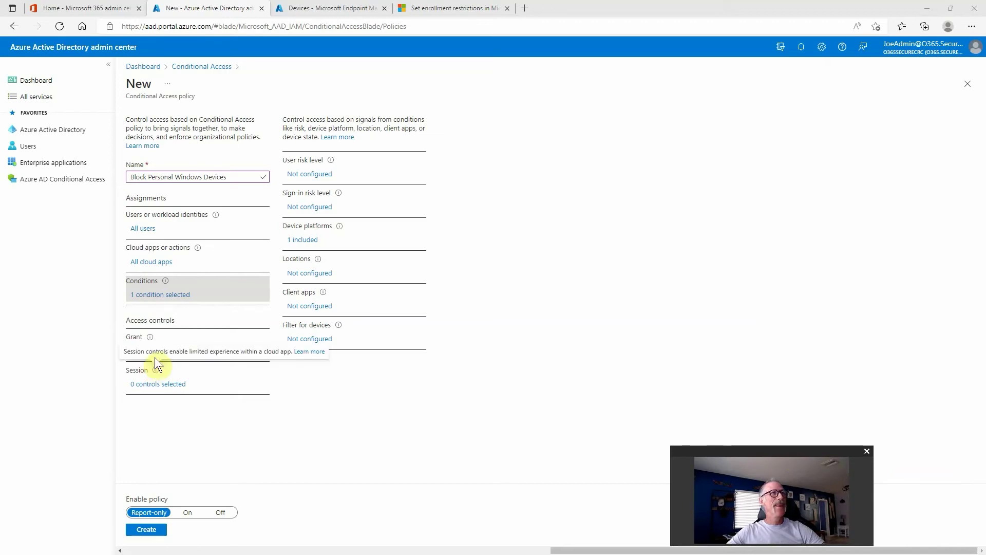
click(175, 352)
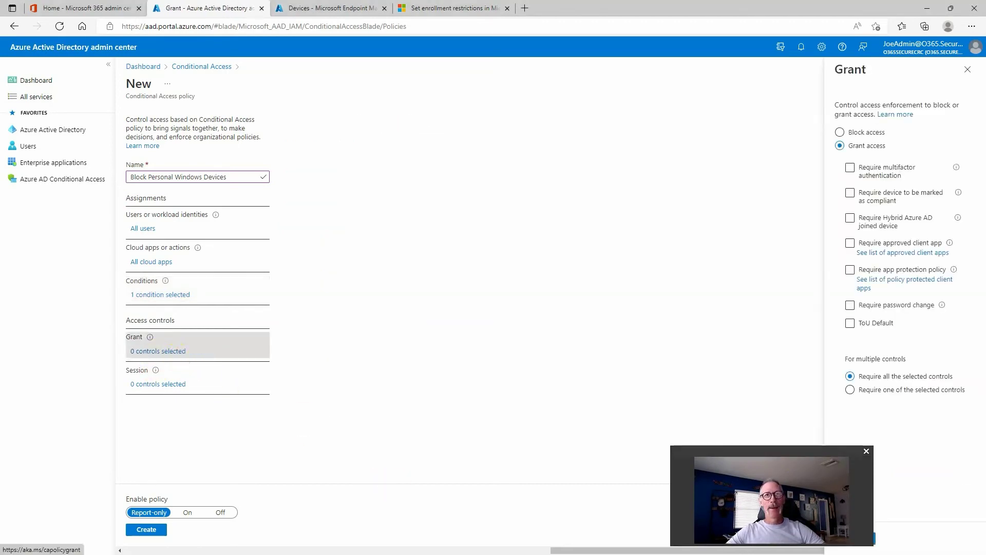
click(855, 244)
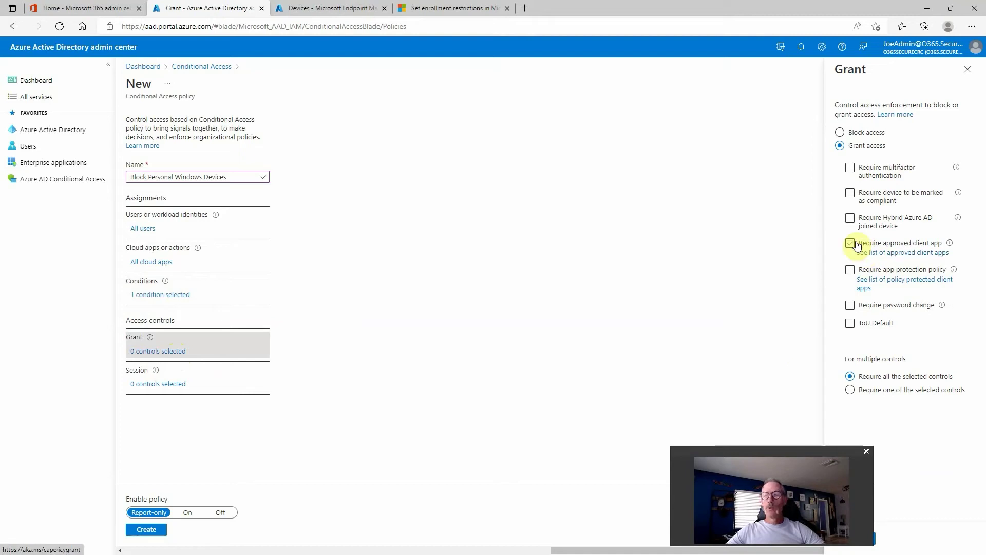
click(856, 244)
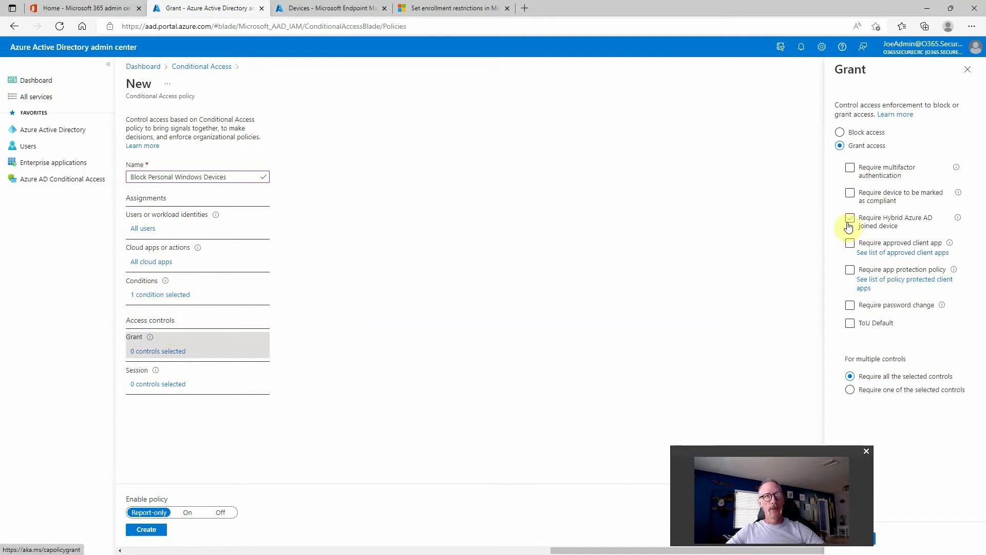
click(851, 220)
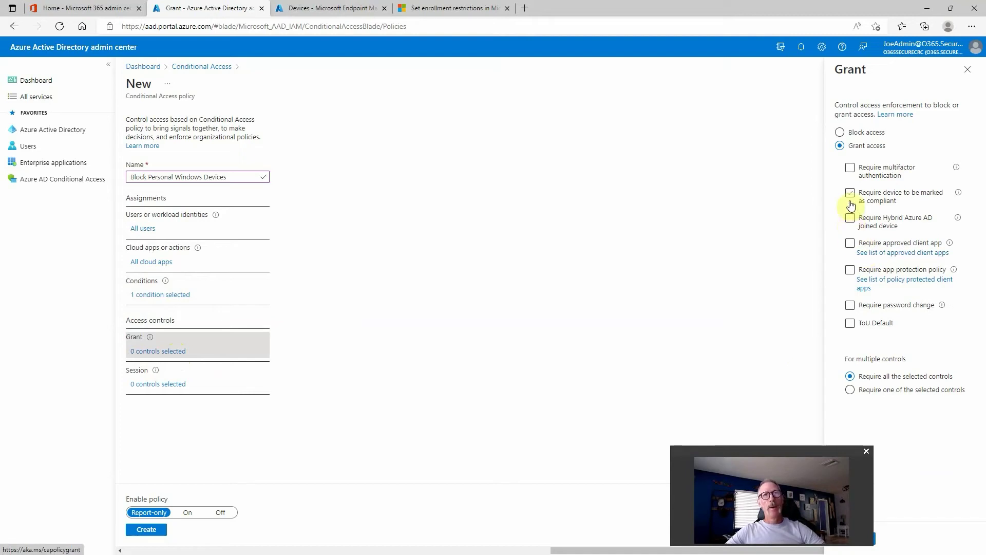
click(851, 195)
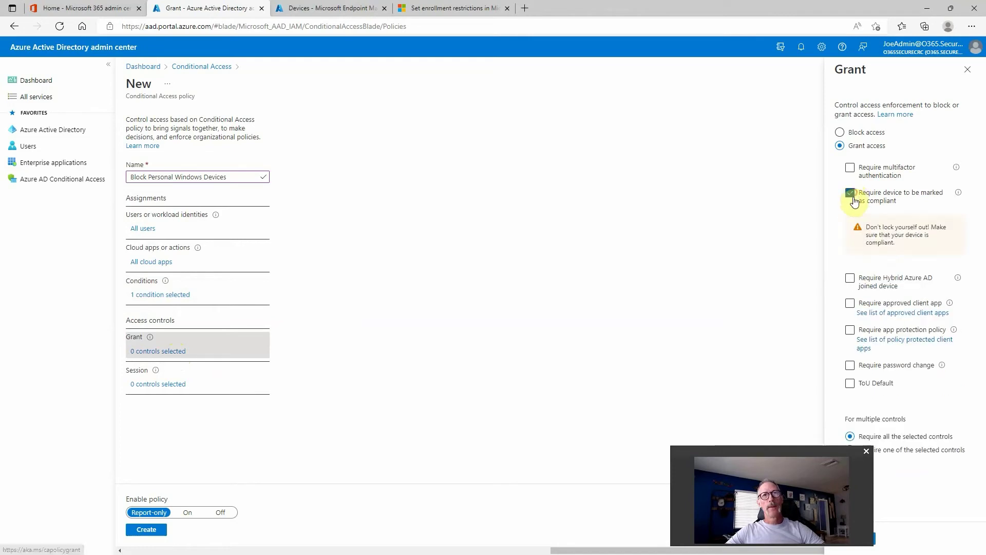
click(850, 278)
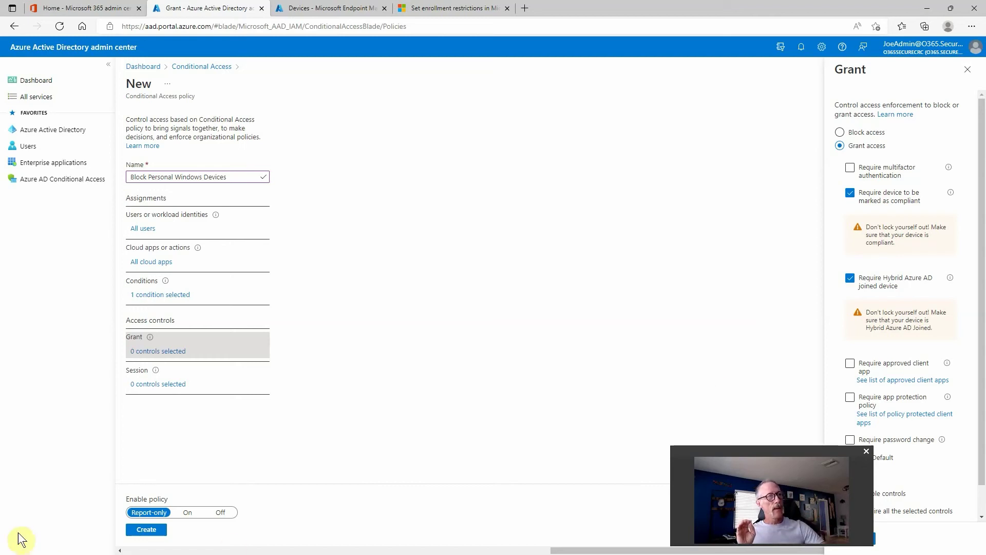
Step: Apply the two grant controls and create the policy, excluding the current user
click(146, 532)
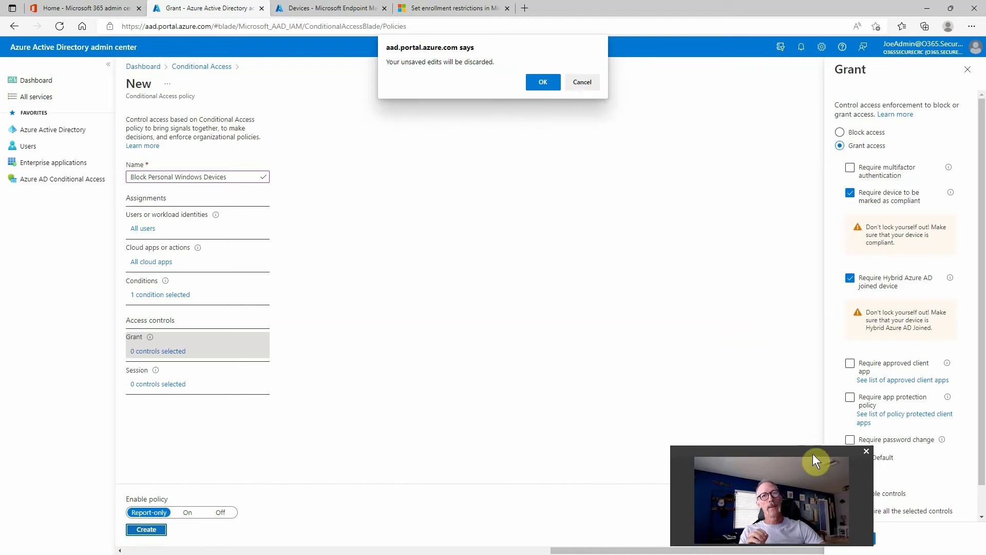
drag(812, 454, 713, 447)
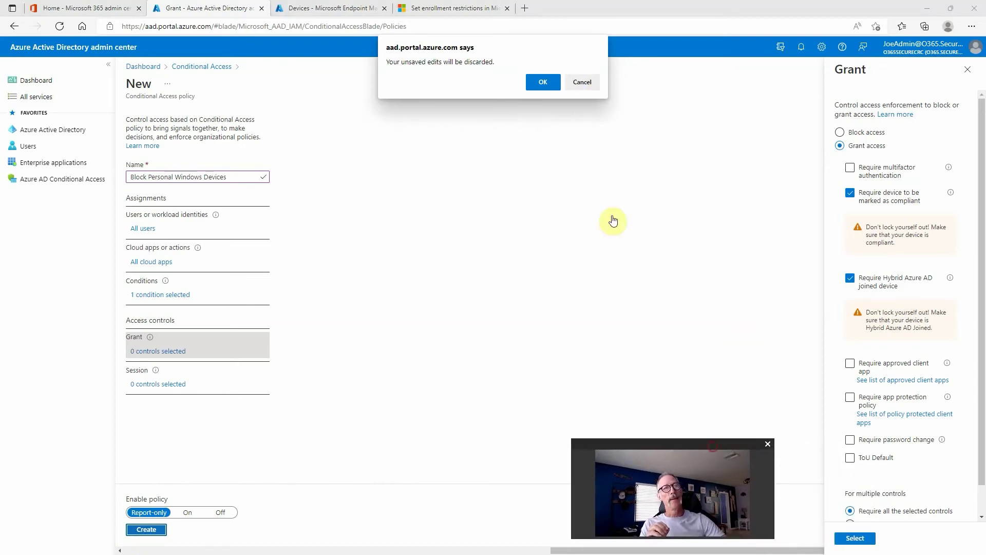
click(584, 83)
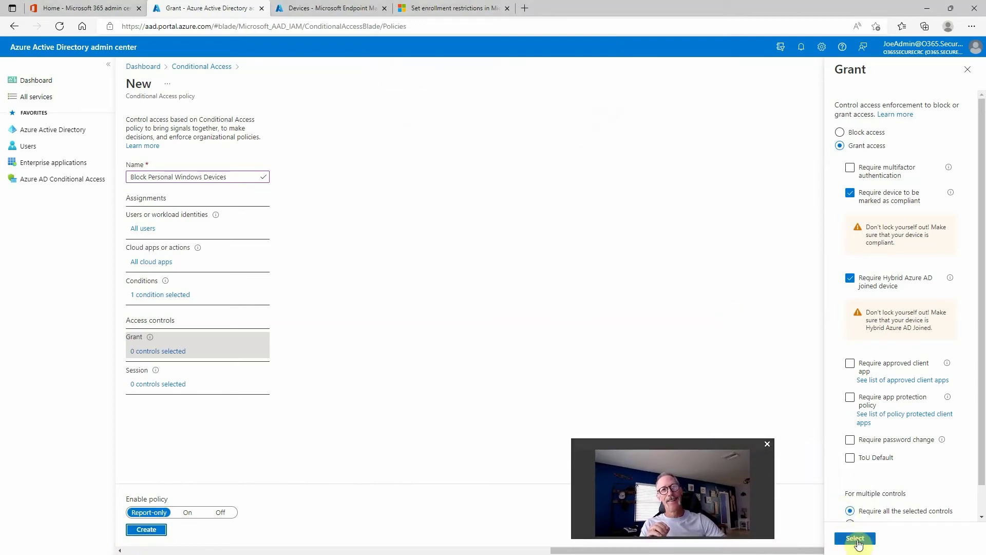
click(855, 539)
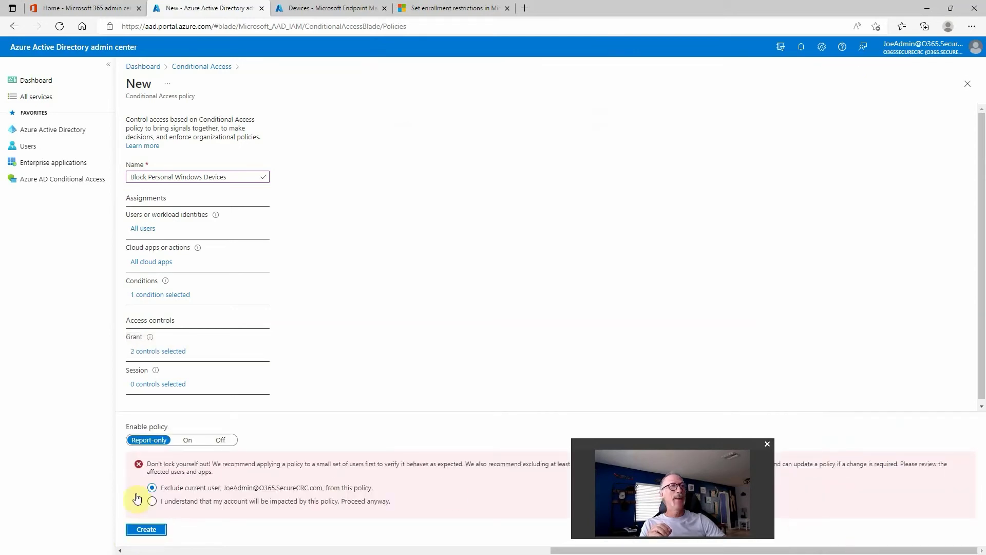
click(149, 531)
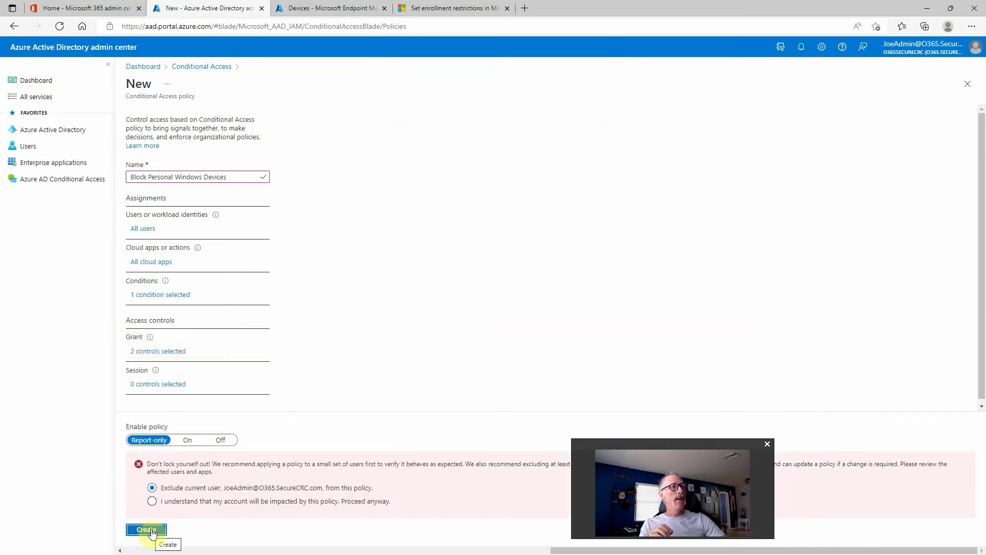
click(150, 530)
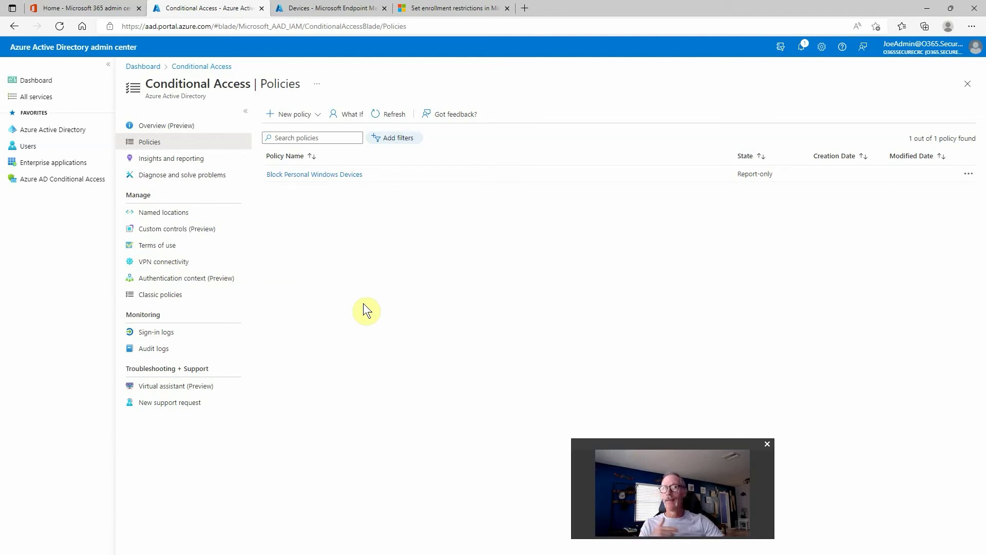
Step: Return to the Endpoint Manager Devices overview tab
click(319, 11)
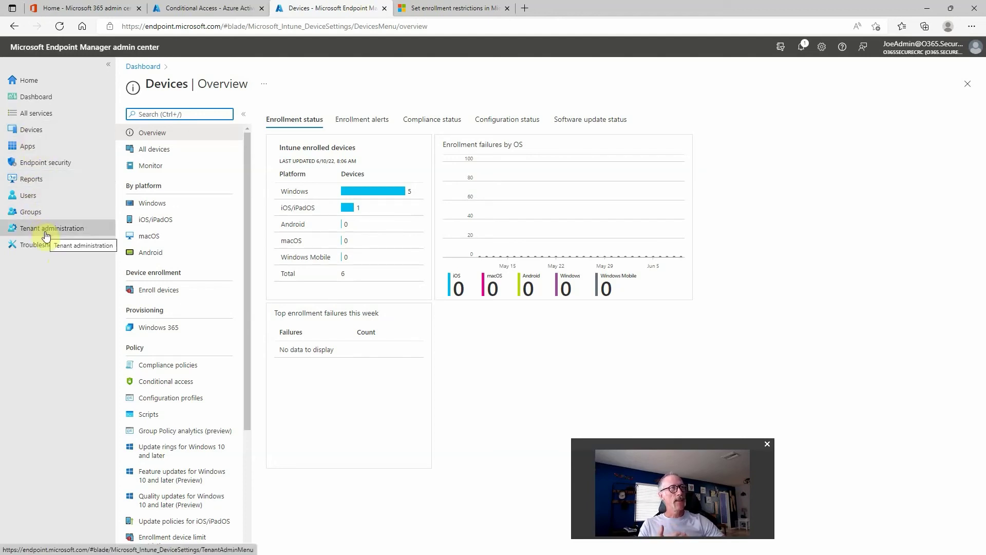
Step: Open Devices and scroll its menu down to the Policy section
click(27, 135)
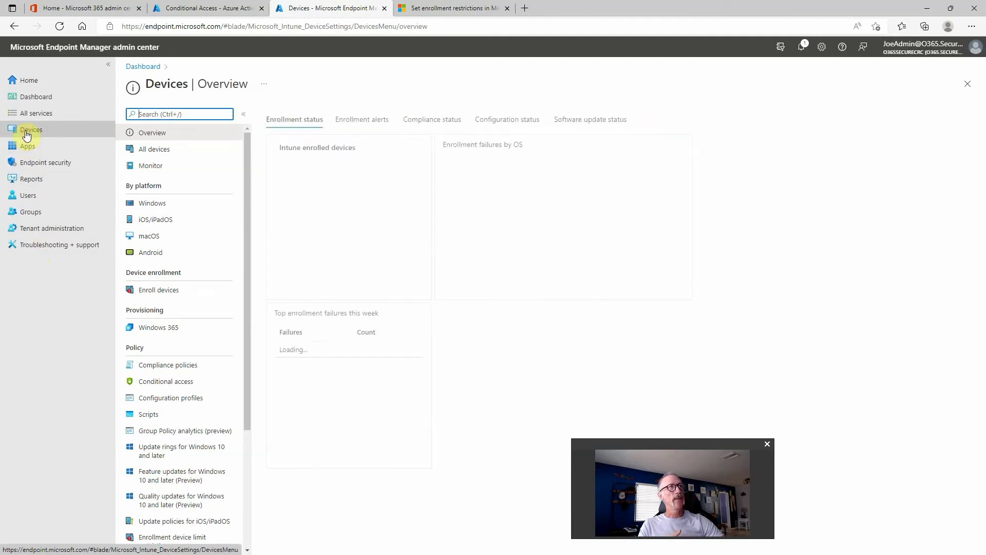
scroll(171, 398, down, 5)
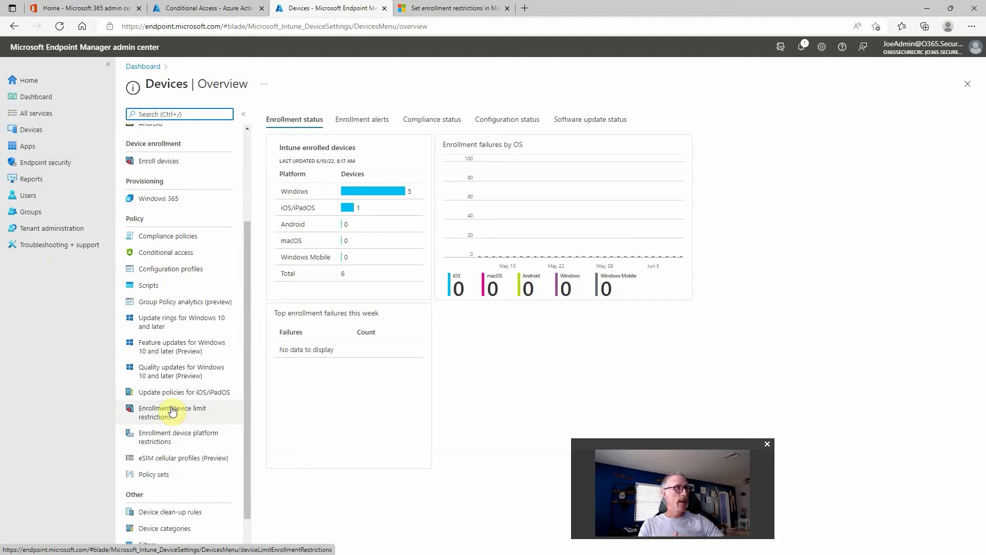
Step: Open Enrollment device platform restrictions under Policy
click(182, 443)
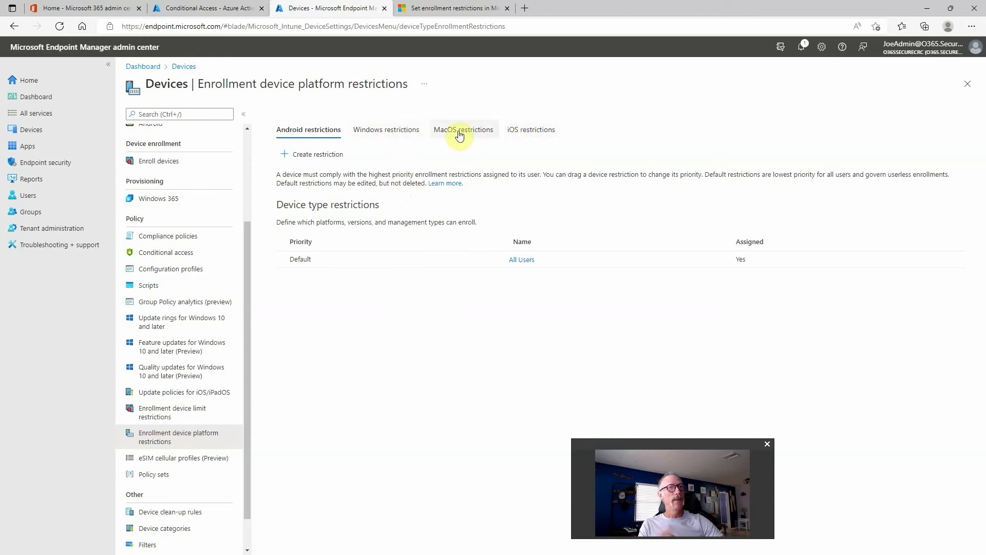
Step: Open the All Users default restriction's Properties to view its platform settings
click(518, 260)
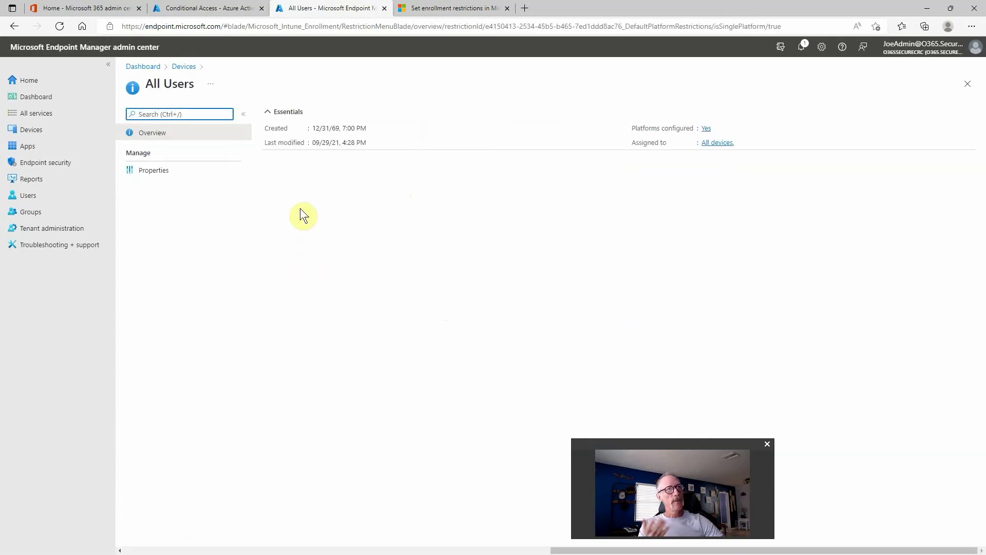
click(157, 171)
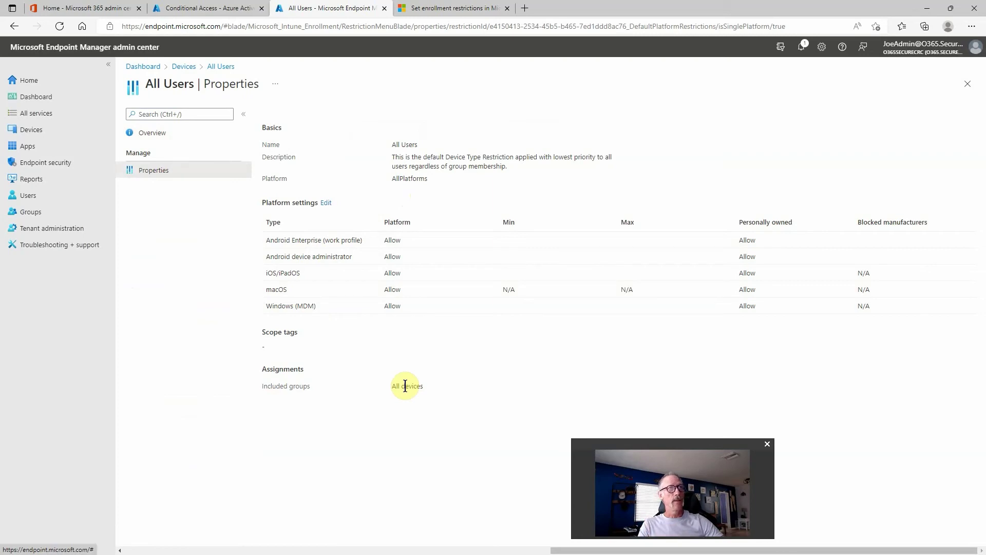
Step: Set Windows (MDM) personally owned devices to Block in the default restriction, save, and return to the list
click(329, 203)
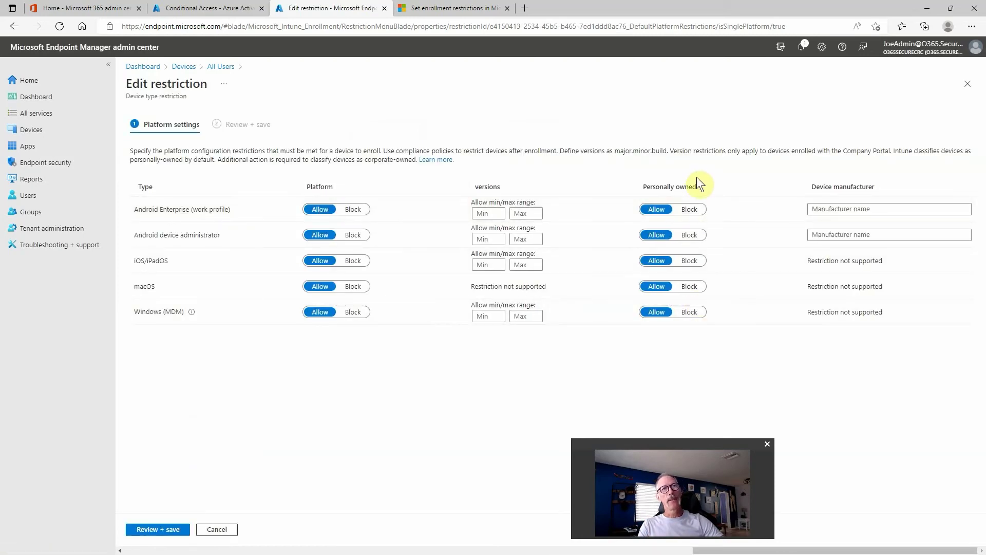
click(687, 314)
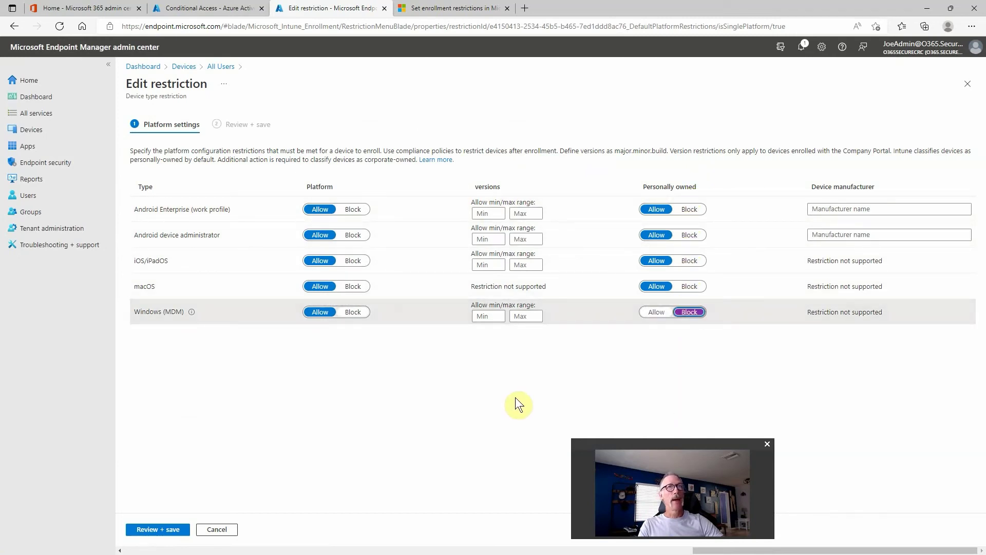
click(152, 531)
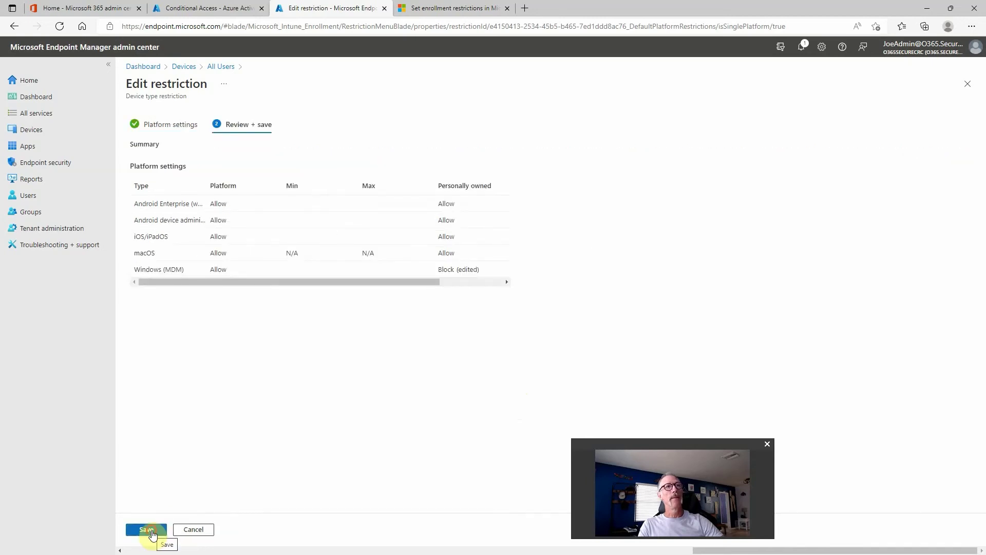
click(149, 530)
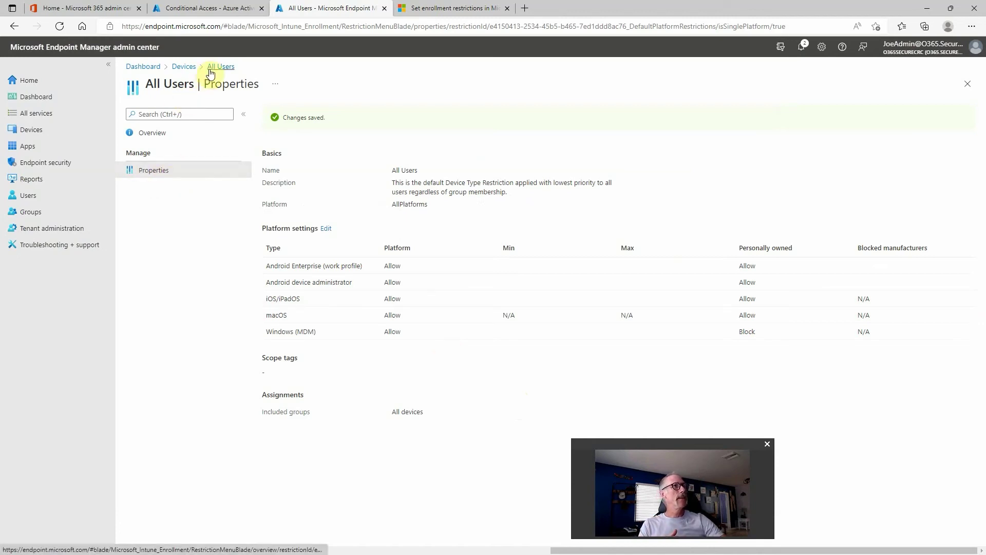
click(188, 68)
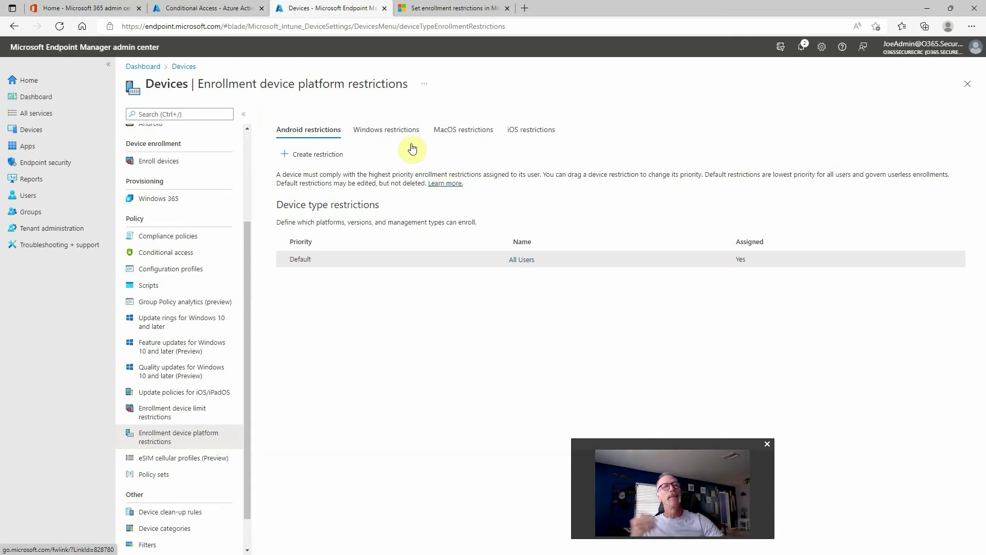
Step: Bring up the 'Set enrollment restrictions in Microsoft Intune' article at the Blocking personal Windows devices section
click(424, 14)
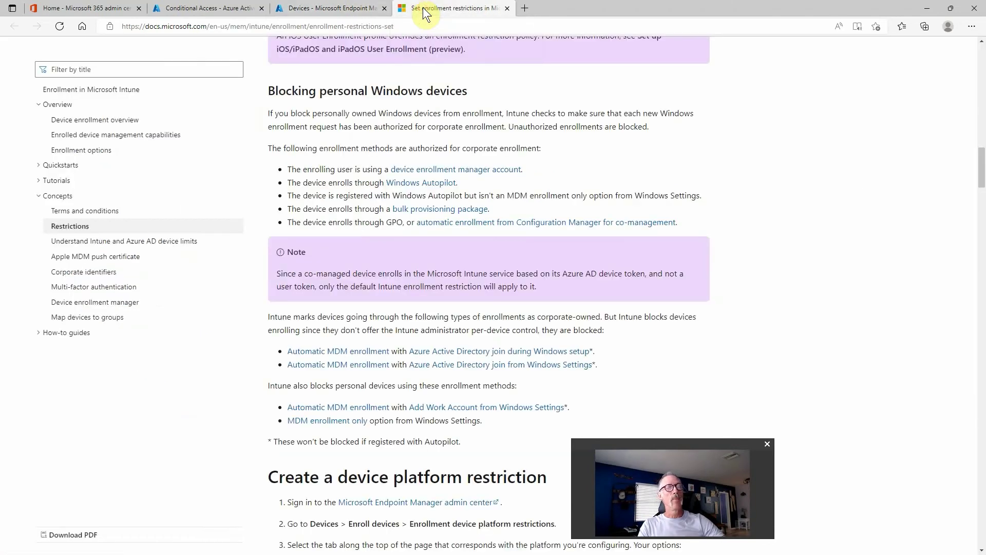